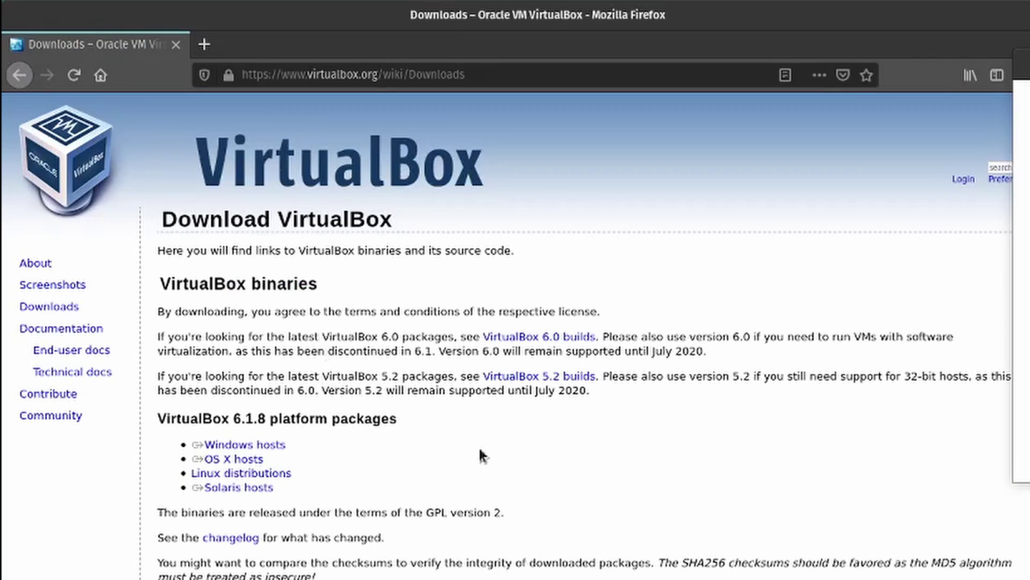
Step: Open the VirtualBox 6.1 old builds page from the older builds section of the VirtualBox downloads page
left_click(269, 413)
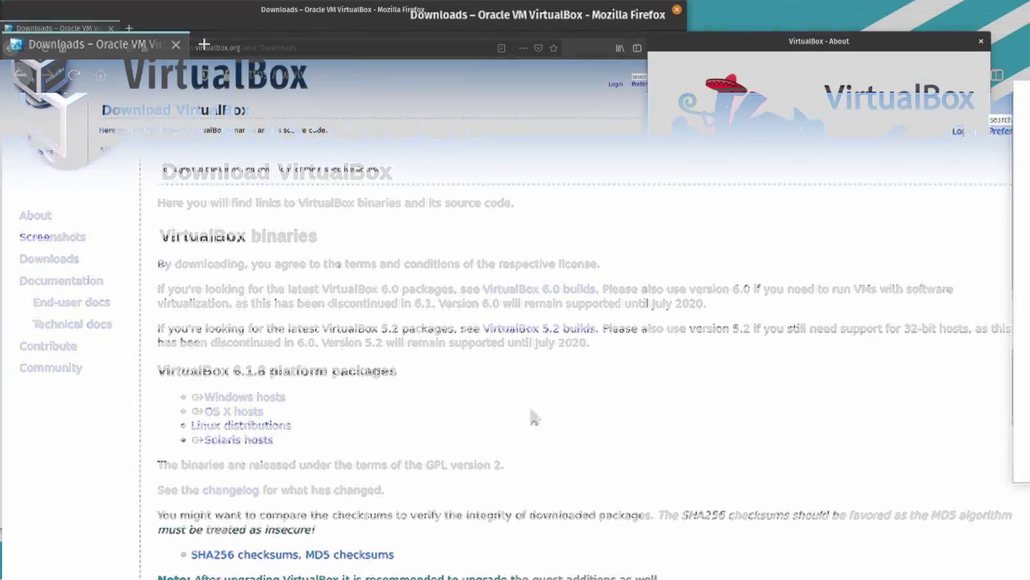
scroll(339, 226, "down", 4)
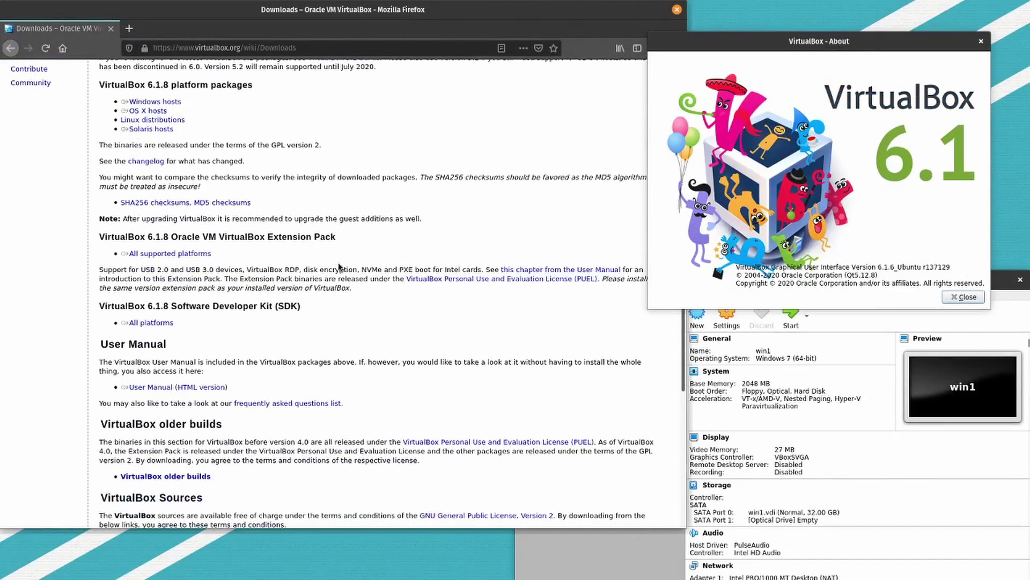
scroll(338, 268, "down", 2)
triple_click(158, 416)
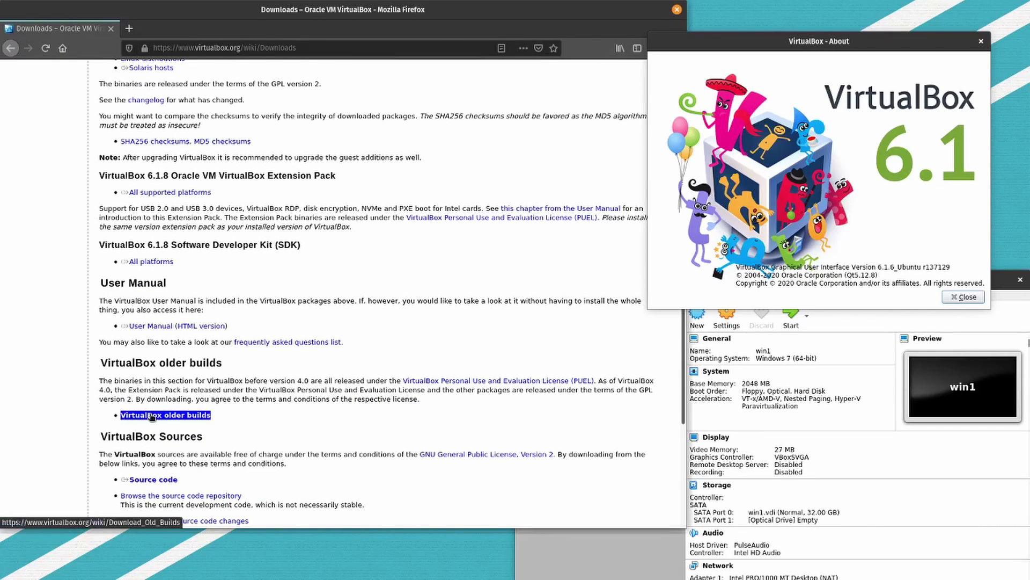
left_click(152, 416)
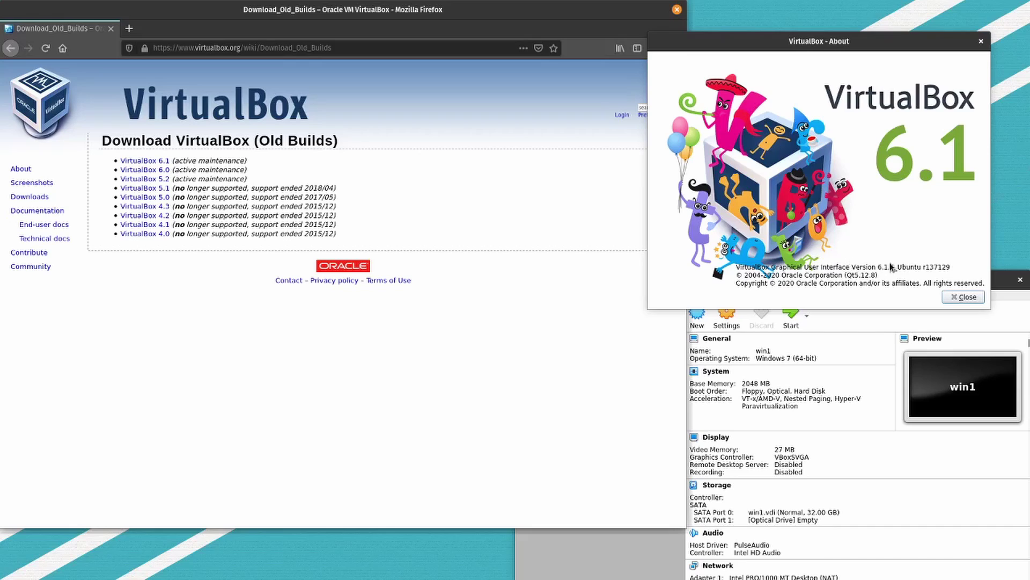
left_click_drag(116, 158, 142, 162)
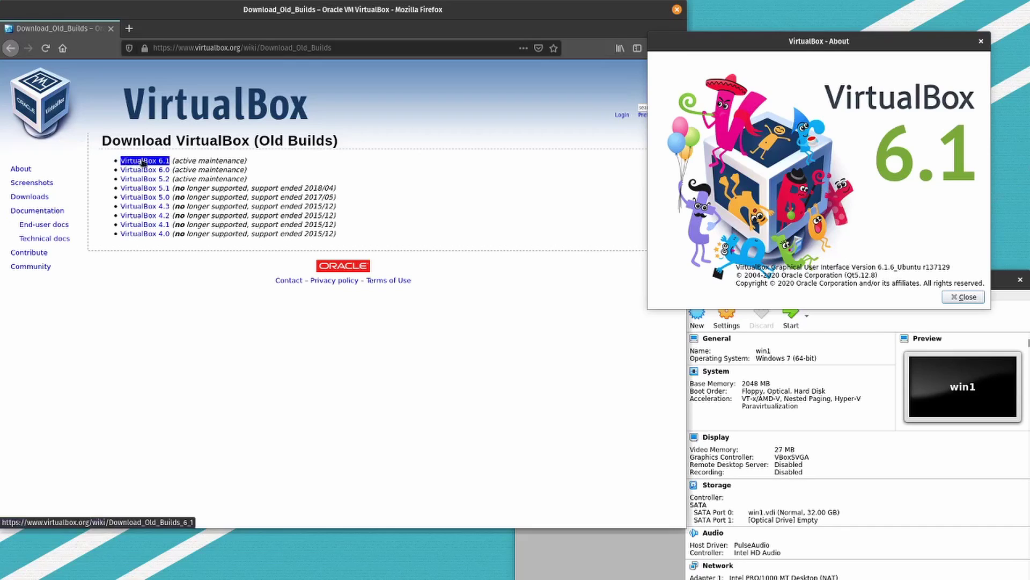
left_click(143, 162)
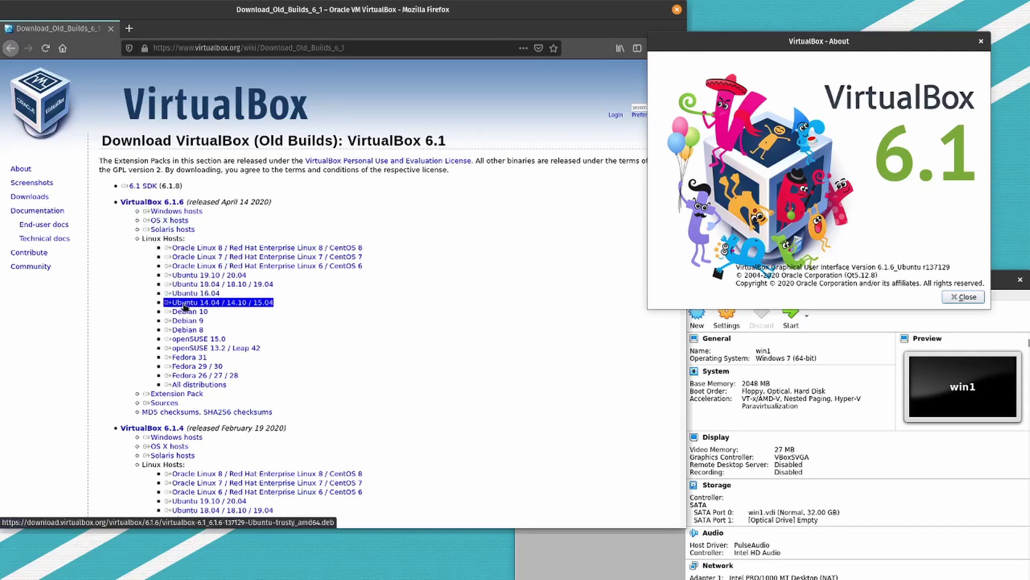
Step: Download and save the Extension Pack for VirtualBox 6.1.6, and close the VirtualBox About window
left_click(177, 395)
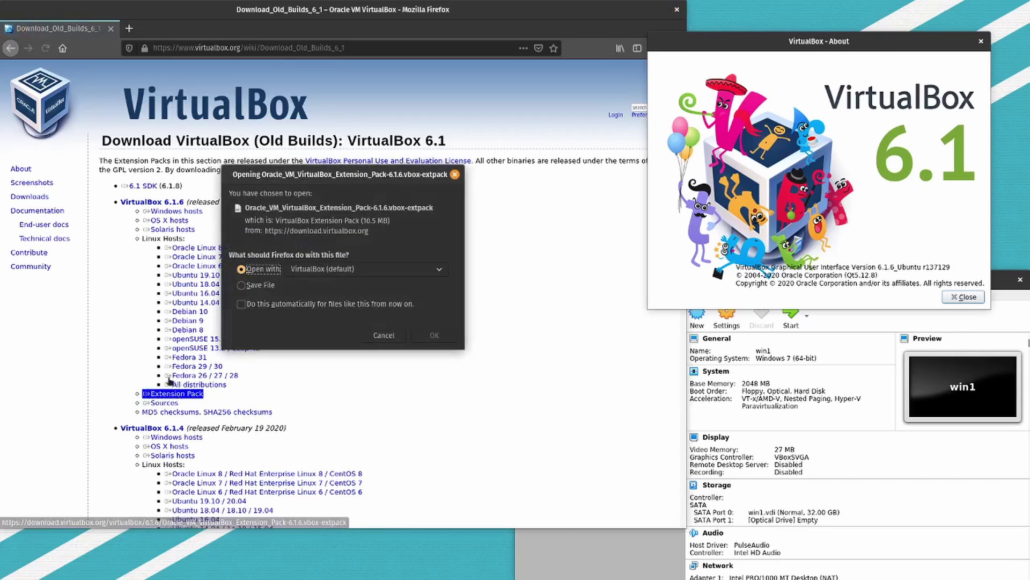
left_click(265, 289)
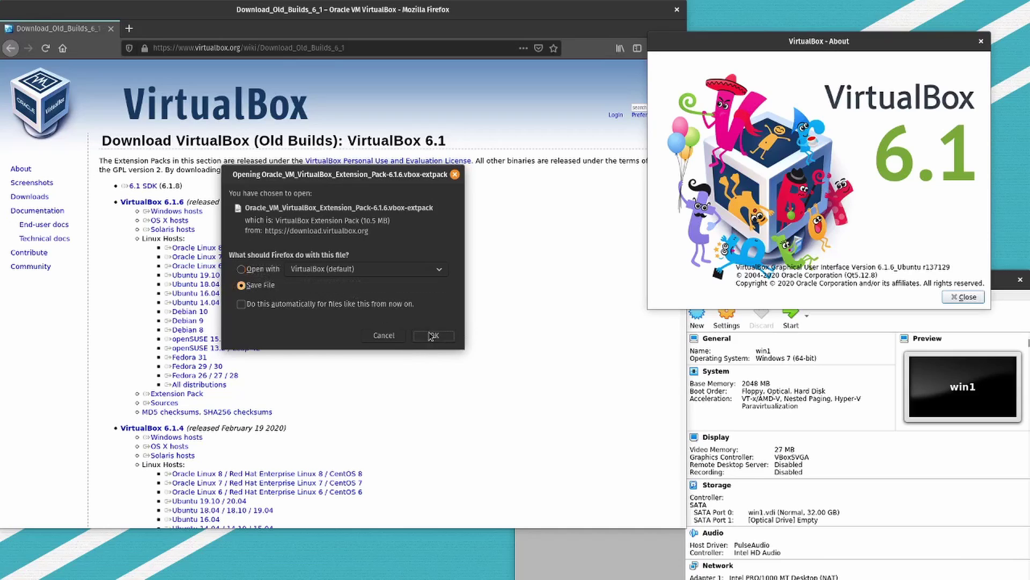
left_click(434, 335)
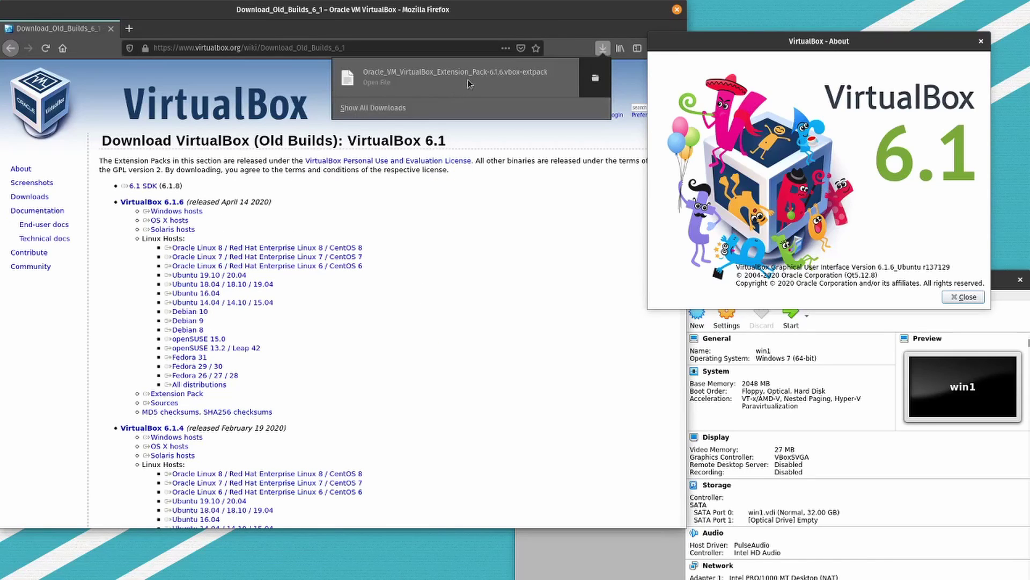
left_click(961, 299)
left_click(961, 299)
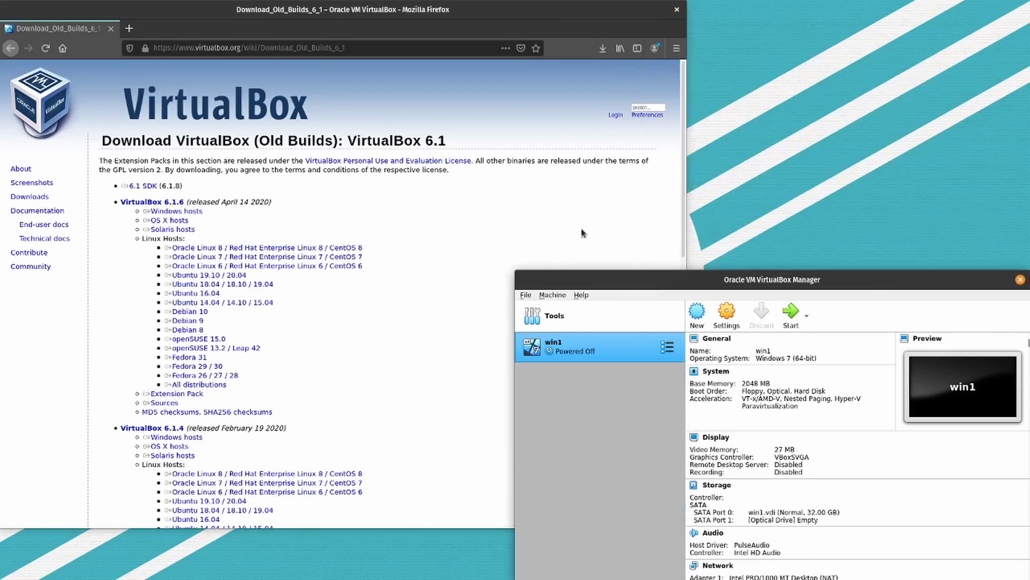
Step: Open the downloaded Oracle_VM_VirtualBox_Extension_Pack-6.1.6.vbox-extpack, start its installation and agree to the licence
left_click(603, 47)
left_click(526, 79)
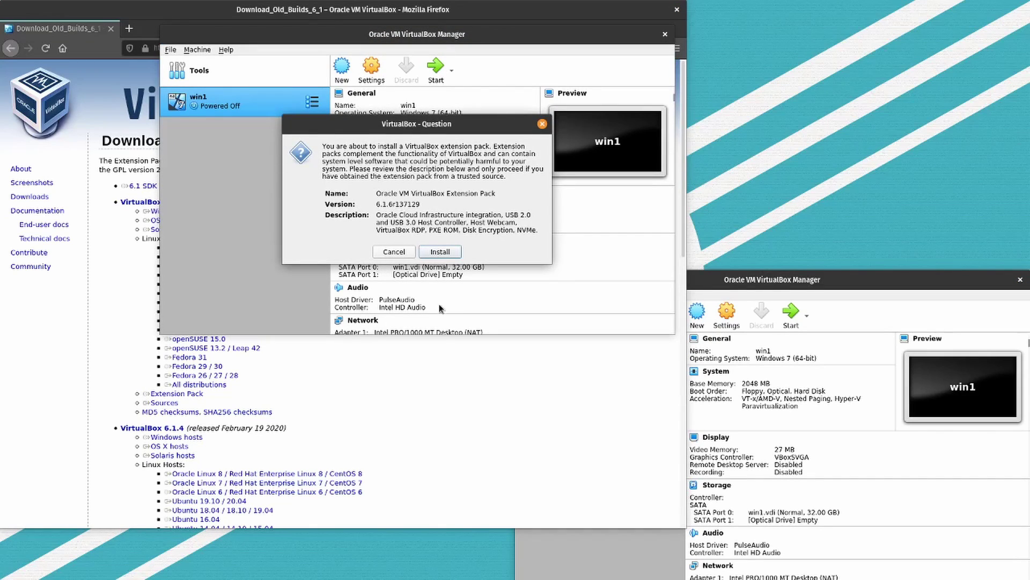
left_click(439, 251)
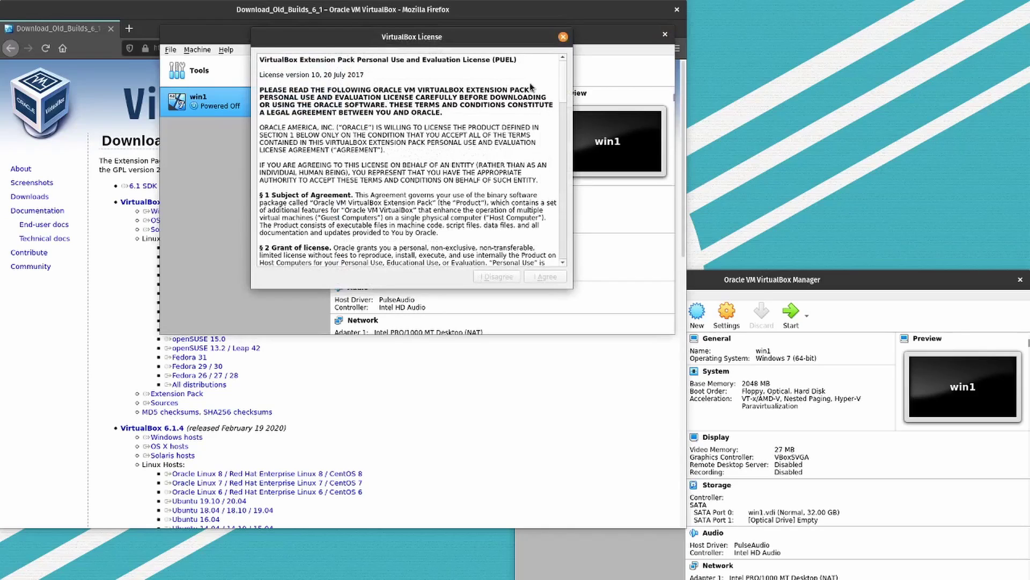
left_click_drag(563, 90, 604, 250)
left_click(545, 277)
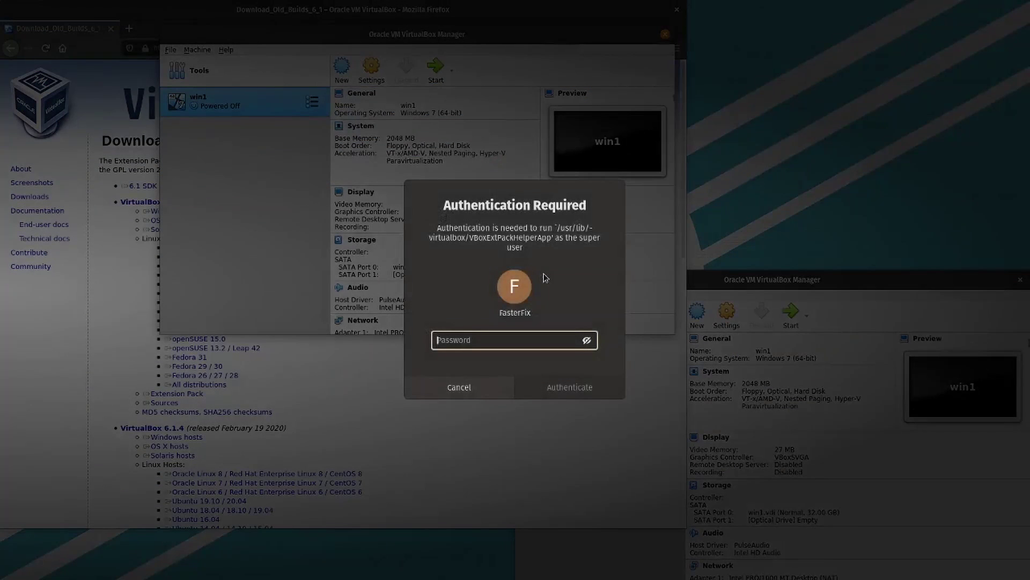
Step: Authorise the extension pack installation with the account password and dismiss the completion notice
type("•••••")
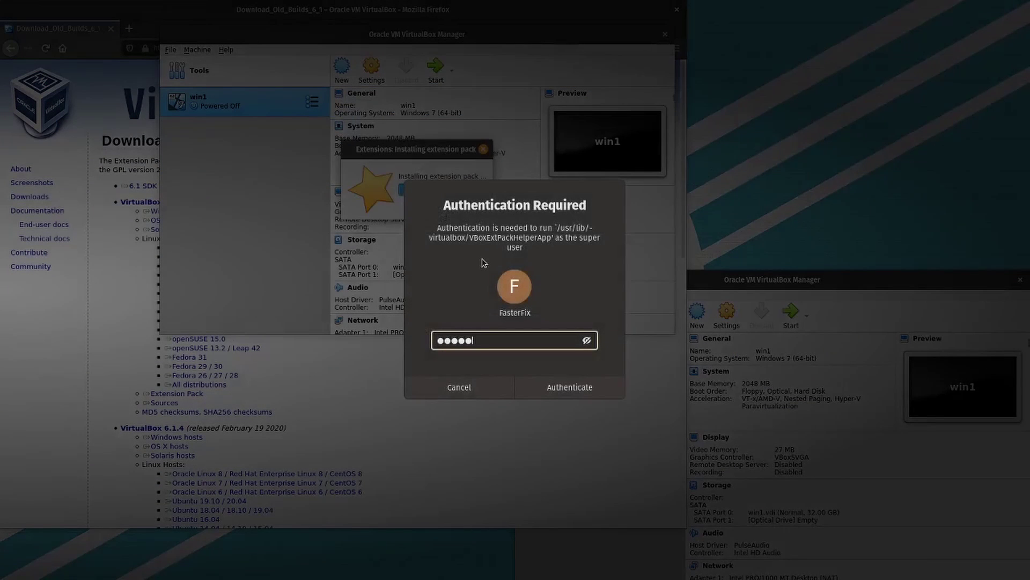
type("••••••••")
key("Return")
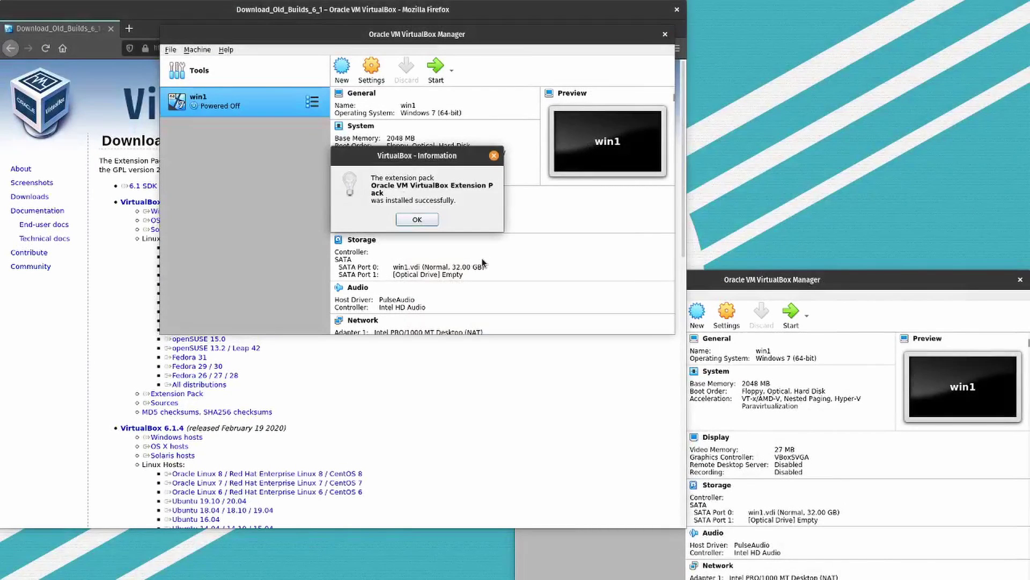
left_click(417, 220)
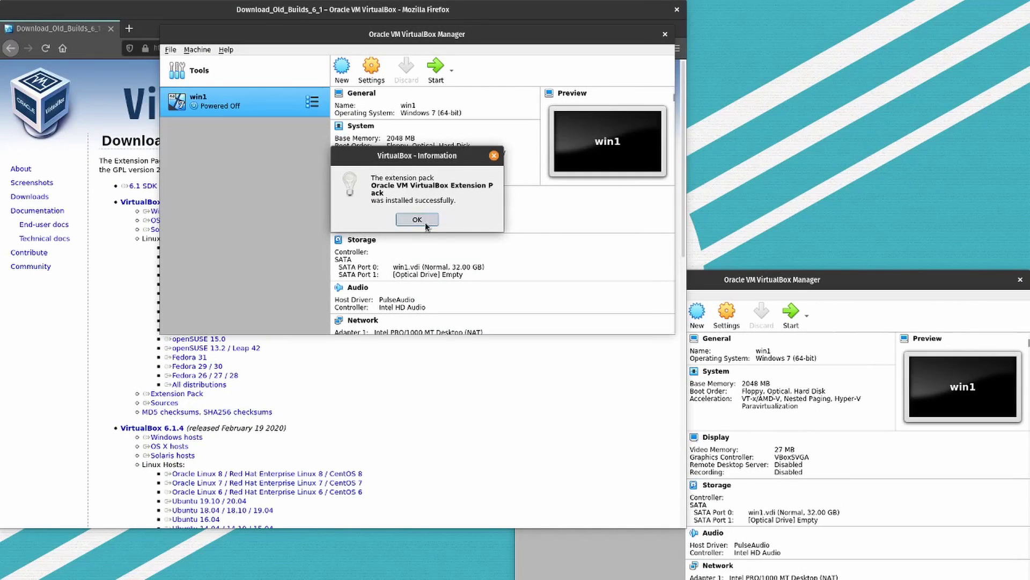
Step: Close the extra VirtualBox Manager window, minimize the browser and move the remaining manager window to the upper part of the desktop
left_click_drag(800, 285, 578, 284)
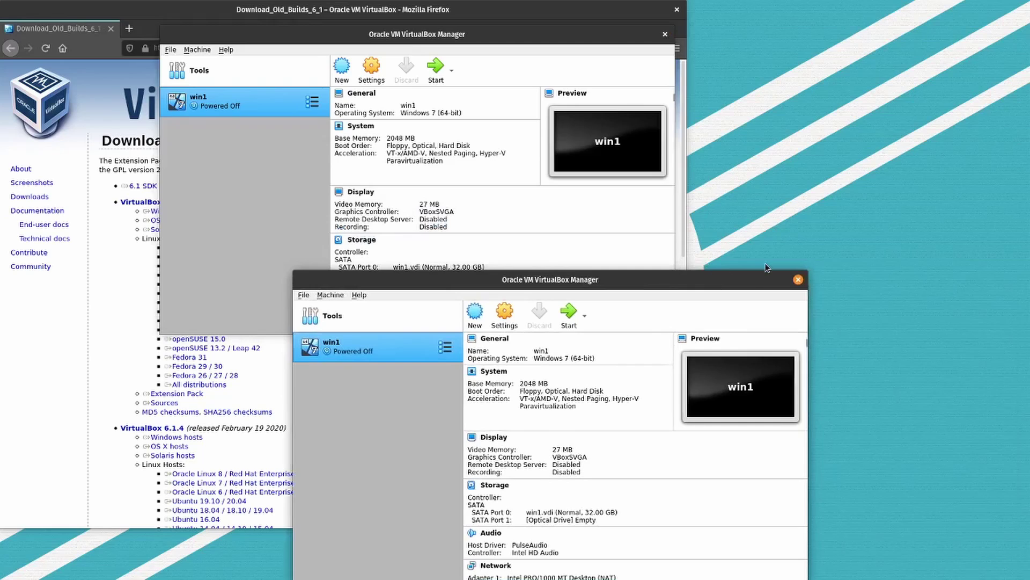
left_click(665, 34)
right_click(625, 7)
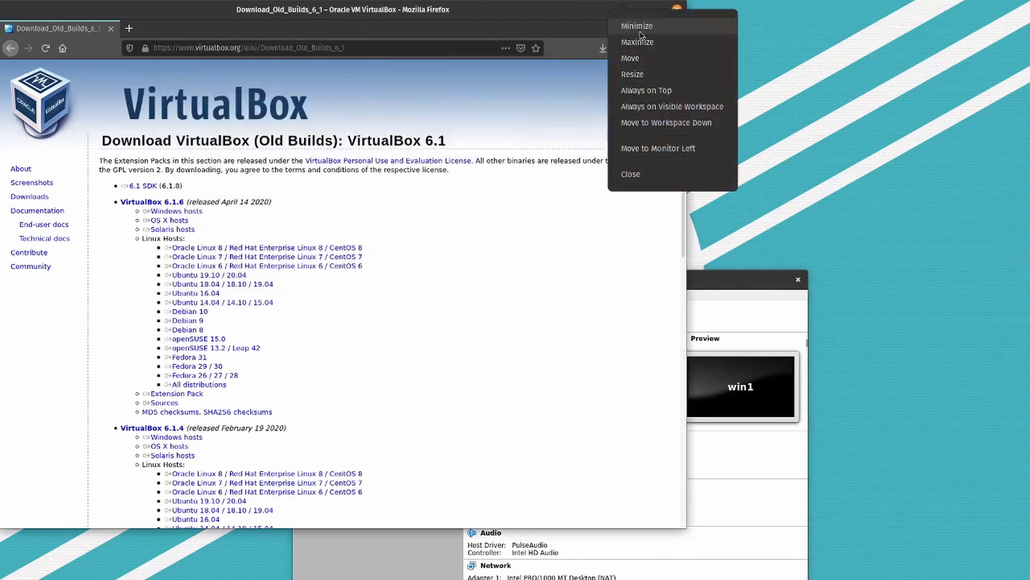
left_click(640, 27)
left_click_drag(404, 289, 473, 64)
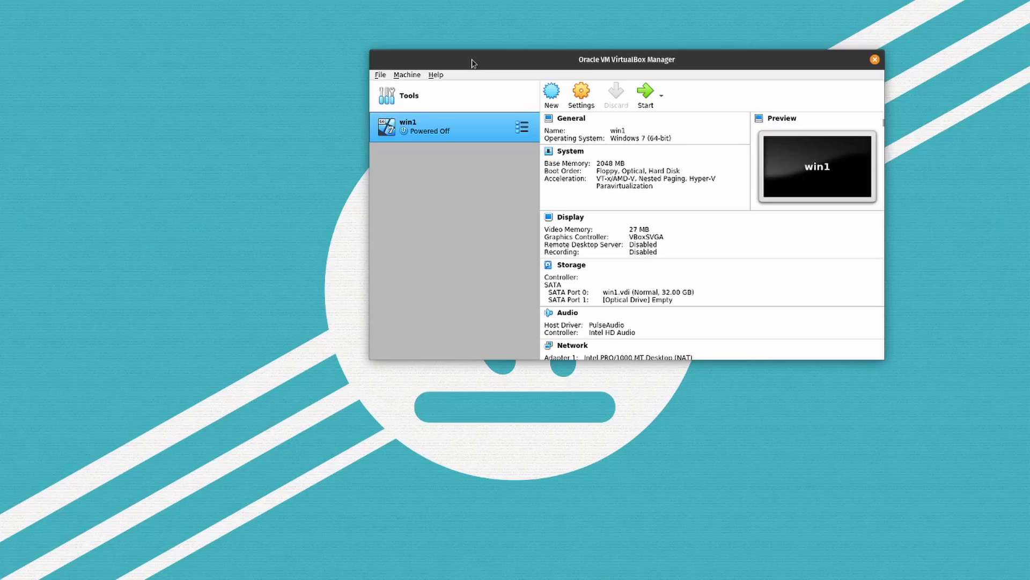
Step: Start a new virtual machine named Win10 with type Windows 10 (64-bit) and 8192 MB of memory
left_click(553, 99)
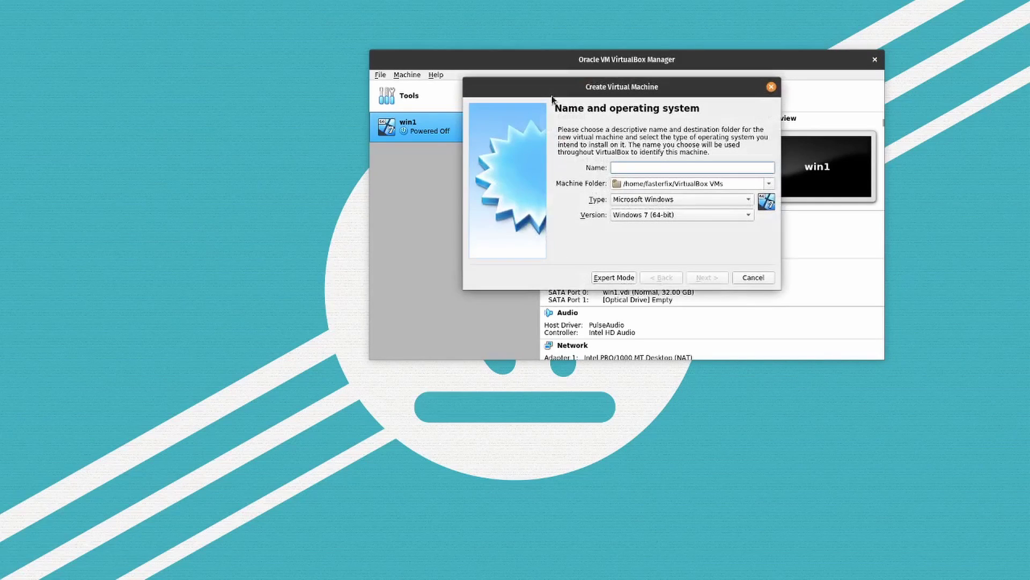
type("Win10")
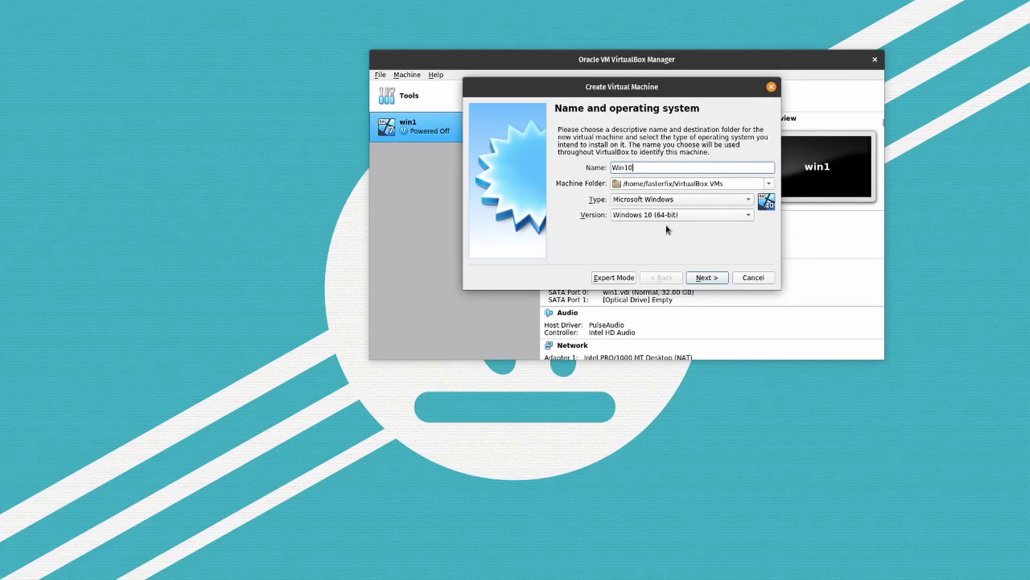
left_click(705, 278)
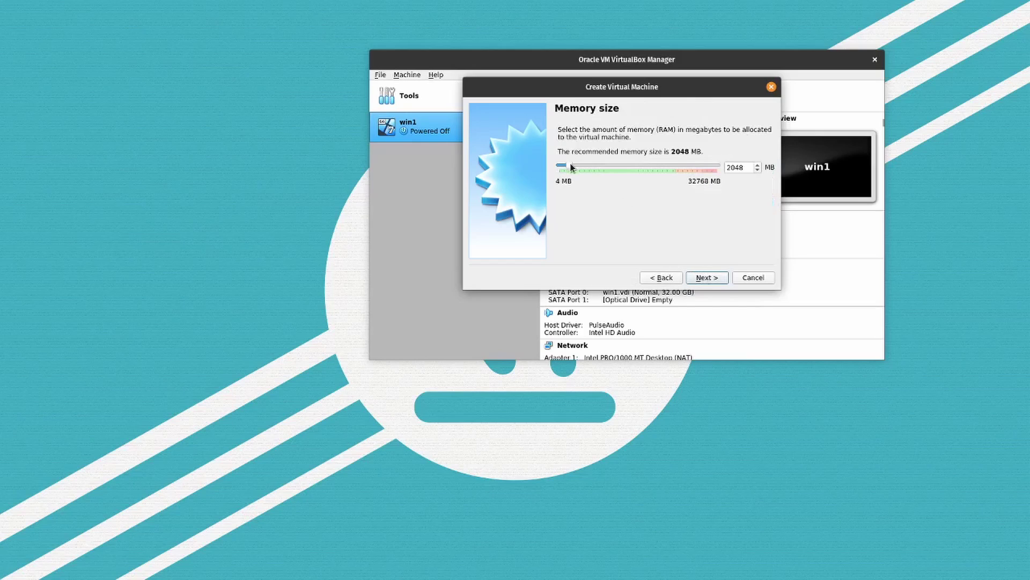
left_click_drag(570, 165, 604, 165)
left_click(708, 277)
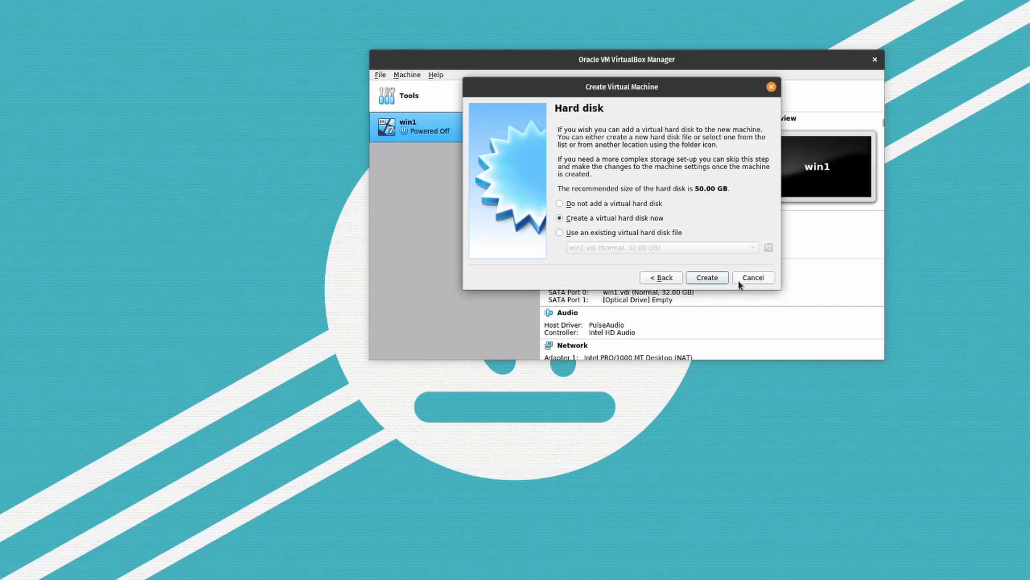
Step: Create a dynamically allocated 50.00 GB VDI virtual hard disk for the new Win10 machine
left_click(706, 279)
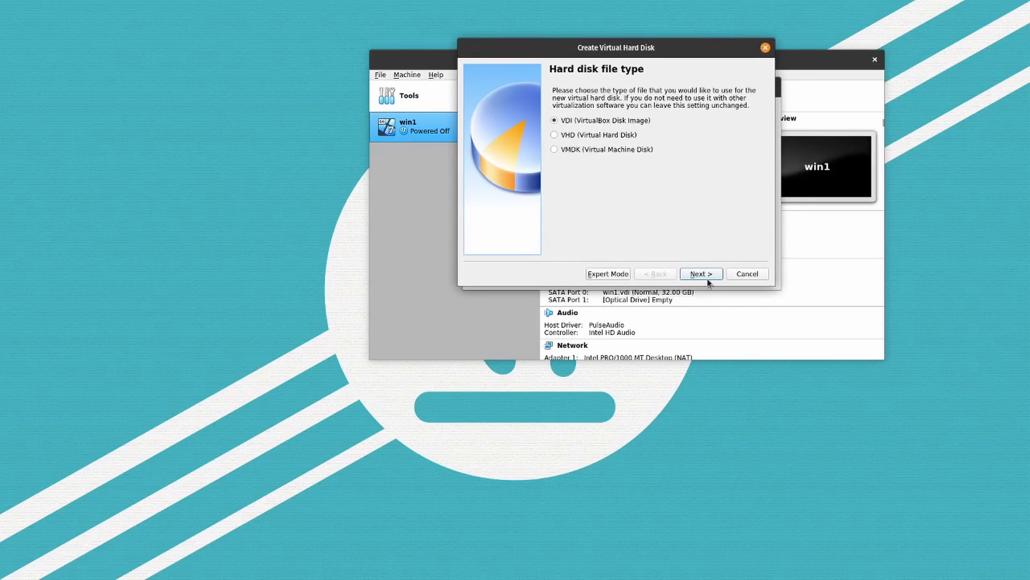
left_click(689, 276)
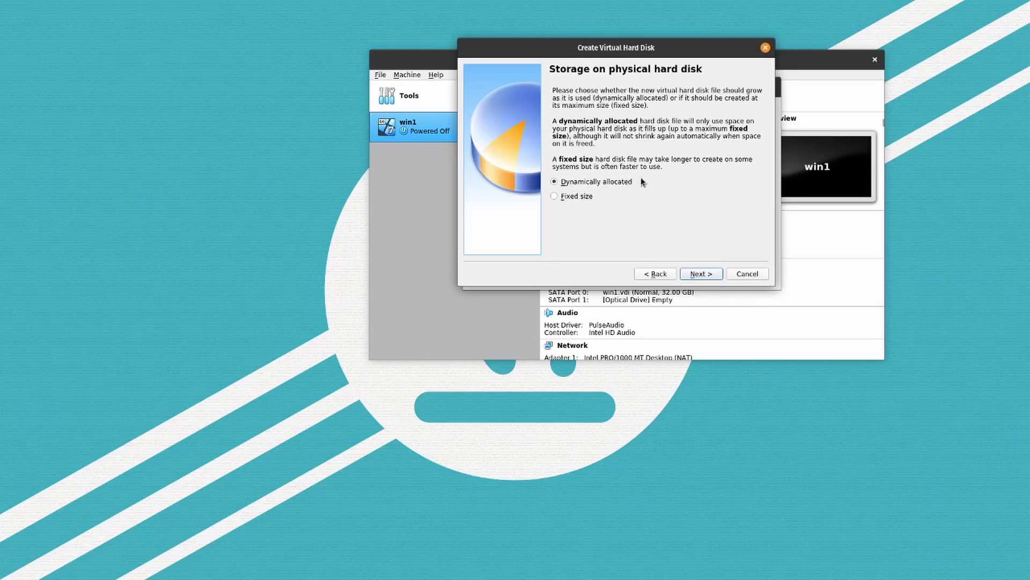
left_click(709, 275)
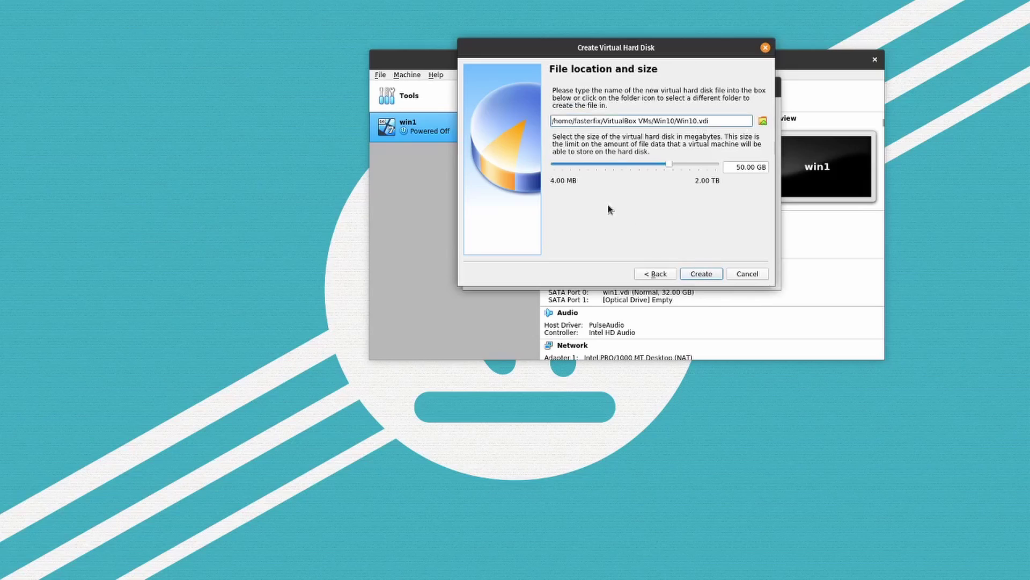
left_click(698, 274)
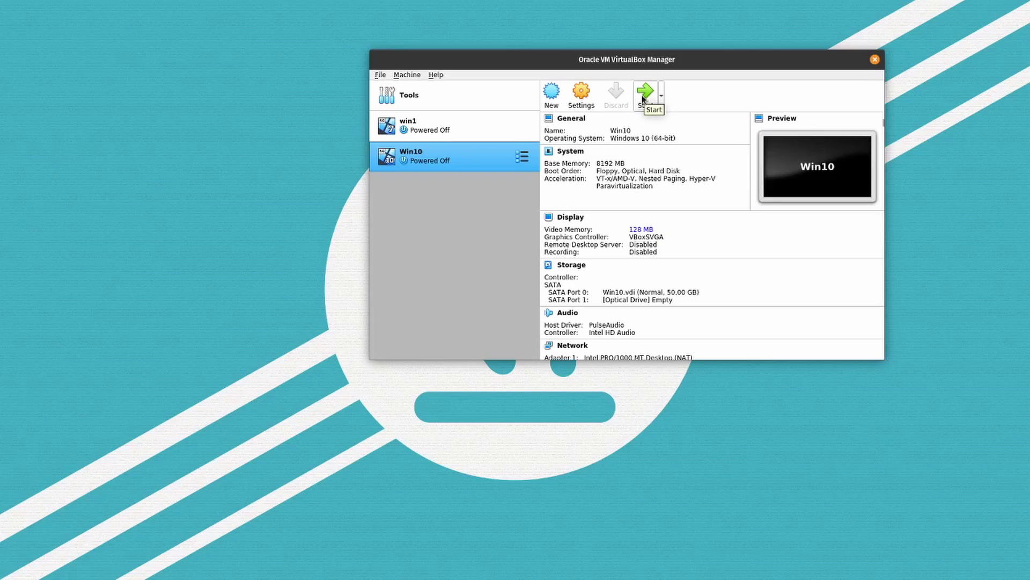
Step: In the Win10 system settings, assign 6 processors, enable PAE/NX and Nested VT-x/AMD-V, and check the acceleration options
left_click(581, 102)
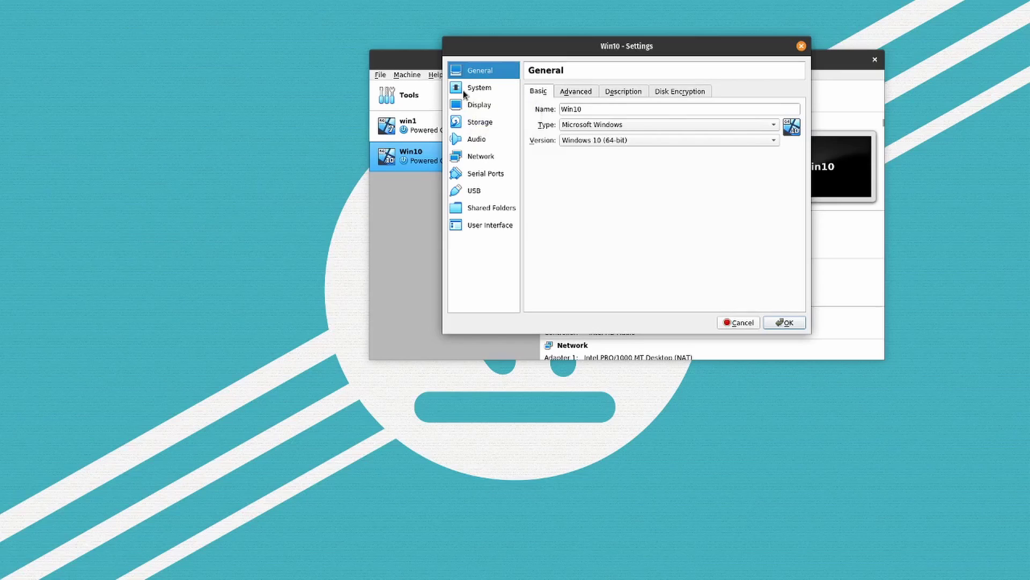
left_click(470, 94)
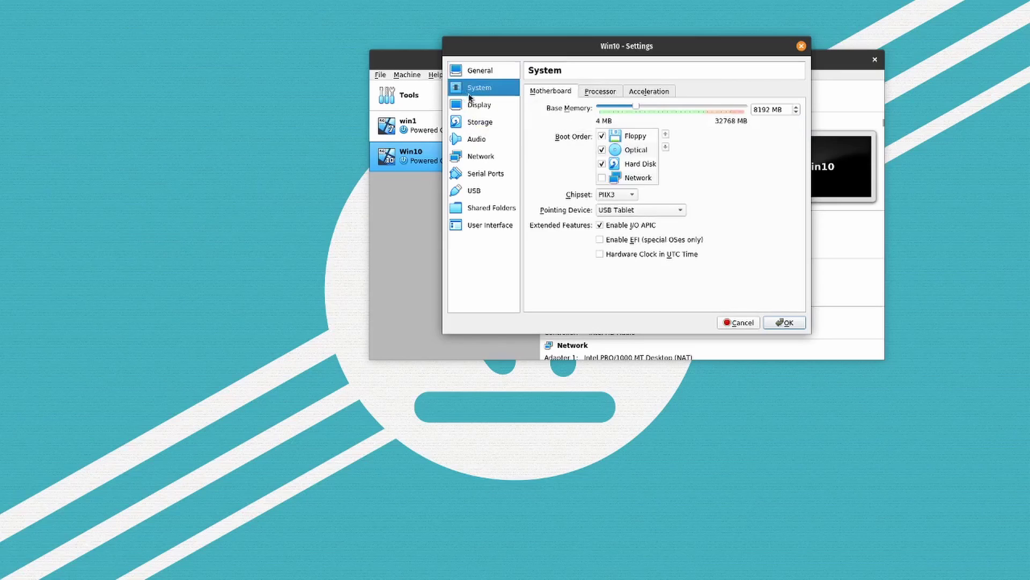
left_click(588, 93)
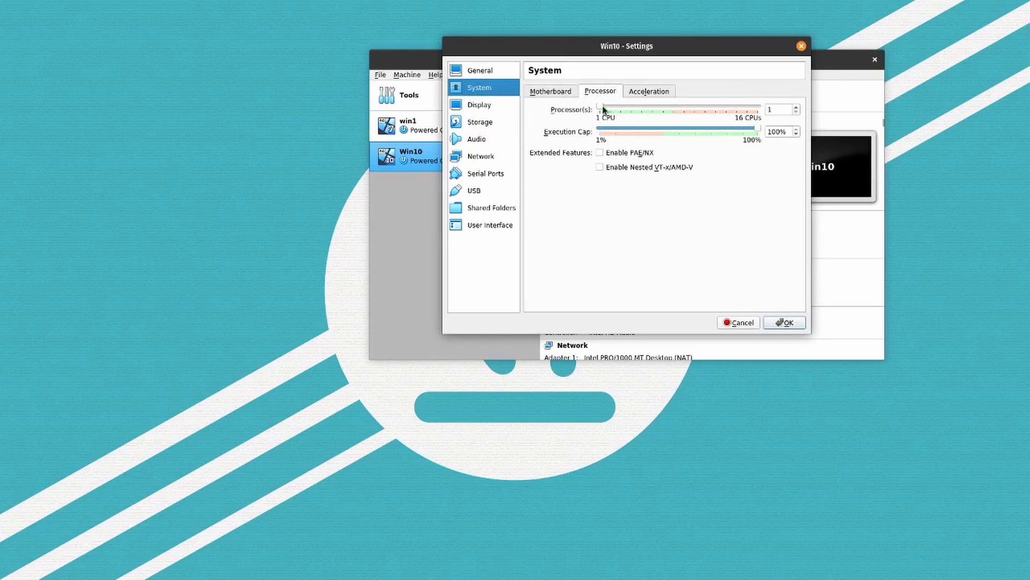
left_click_drag(608, 108, 653, 109)
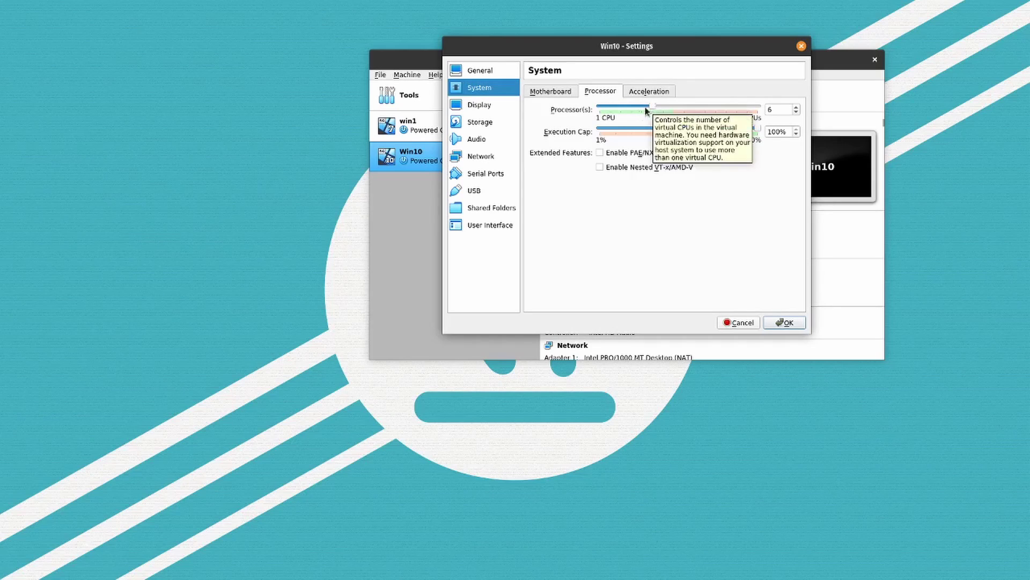
left_click(600, 153)
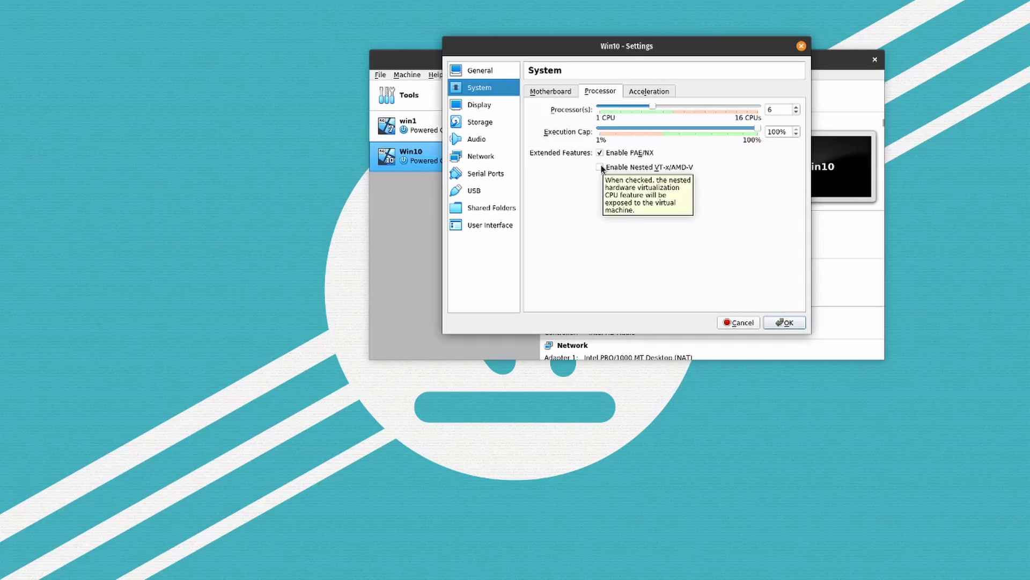
left_click(600, 167)
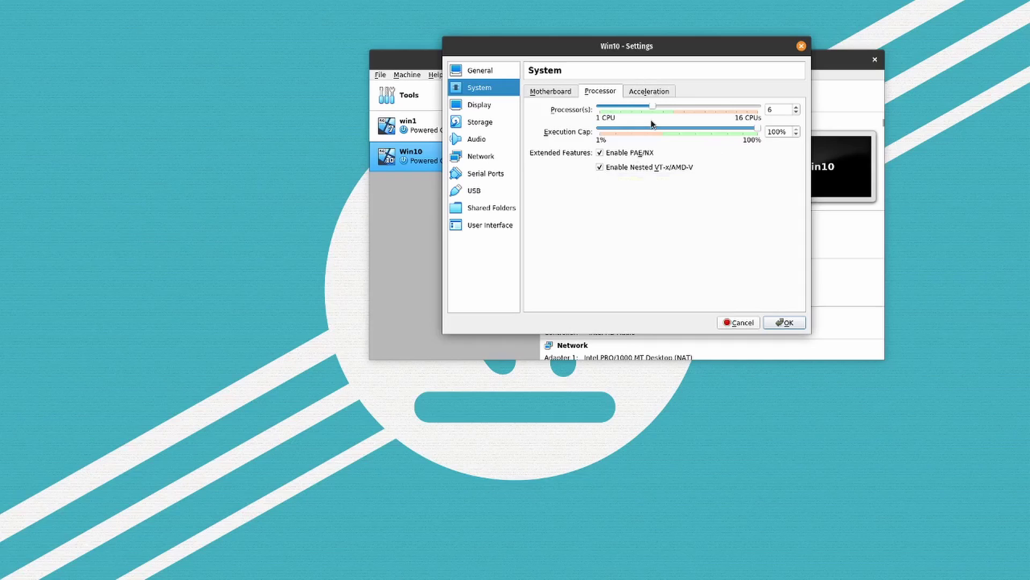
left_click(649, 92)
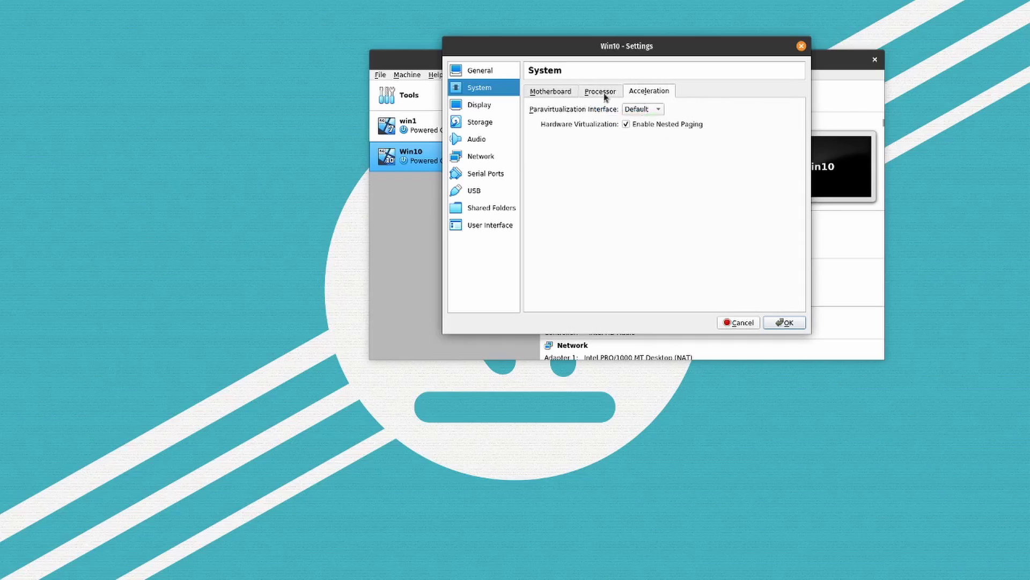
Step: Mark the Win10.vdi disk as a solid-state drive in the machine's storage settings
left_click(474, 123)
left_click(554, 116)
left_click_drag(554, 116, 735, 121)
left_click(737, 117)
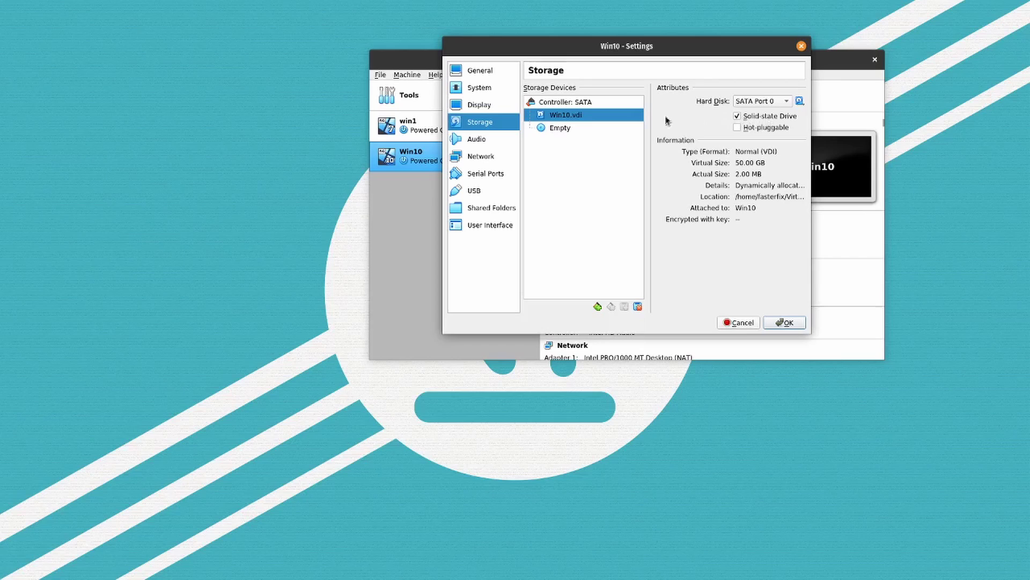
Step: Load Windows.iso from the Downloads folder into the Win10 machine's empty optical drive and save the settings
left_click(555, 130)
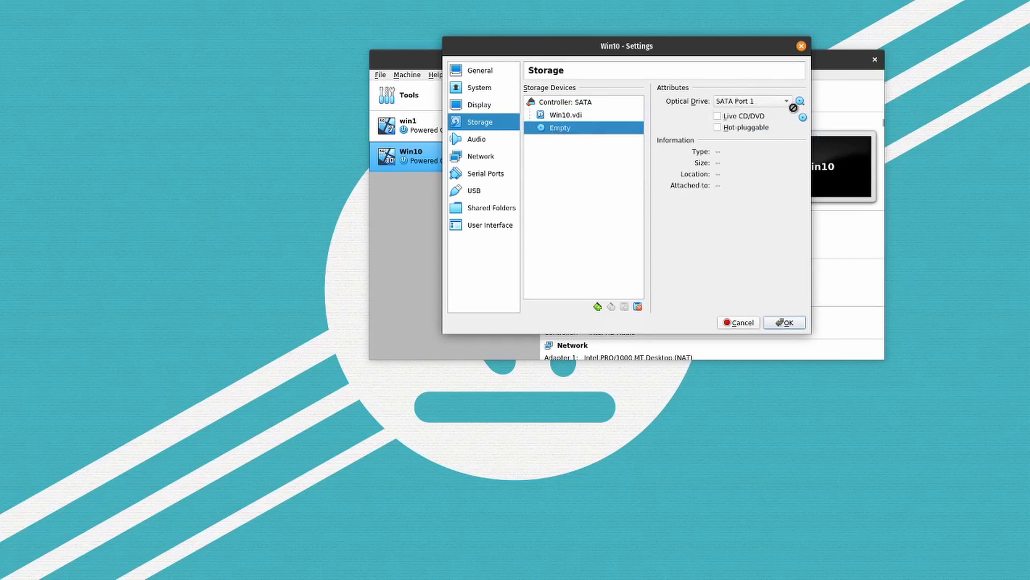
left_click_drag(791, 109, 754, 128)
left_click(801, 102)
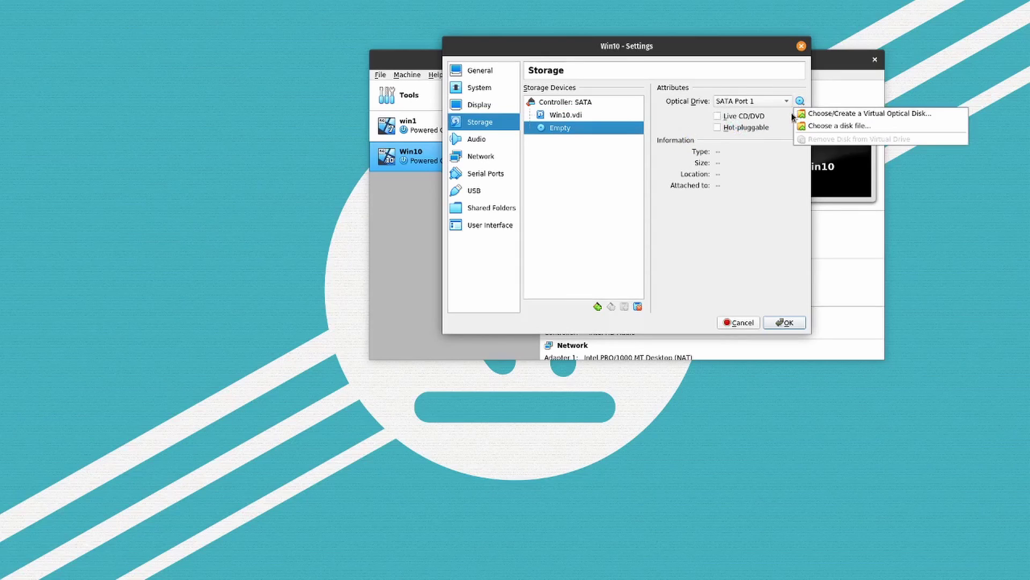
left_click(820, 126)
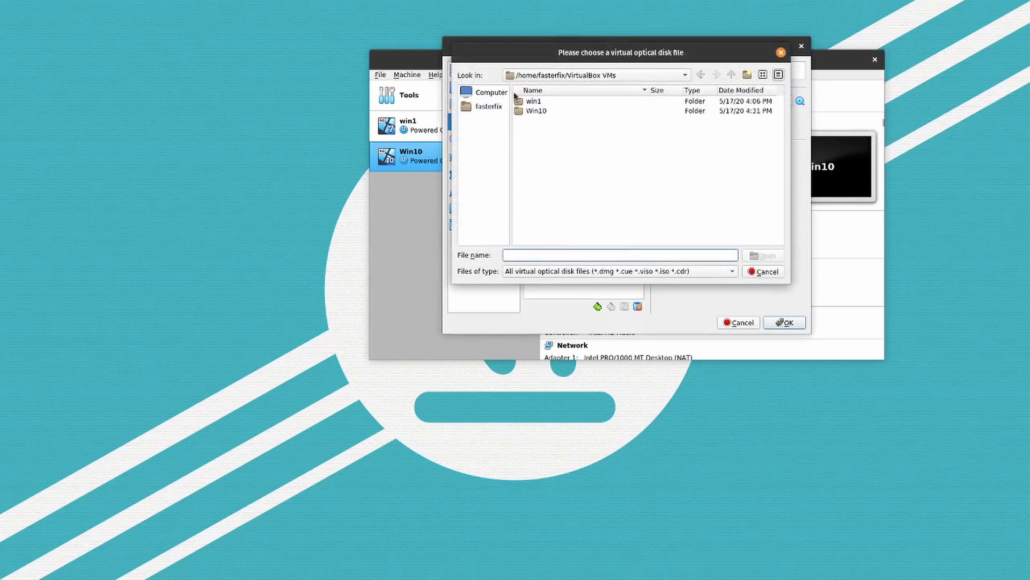
left_click(486, 95)
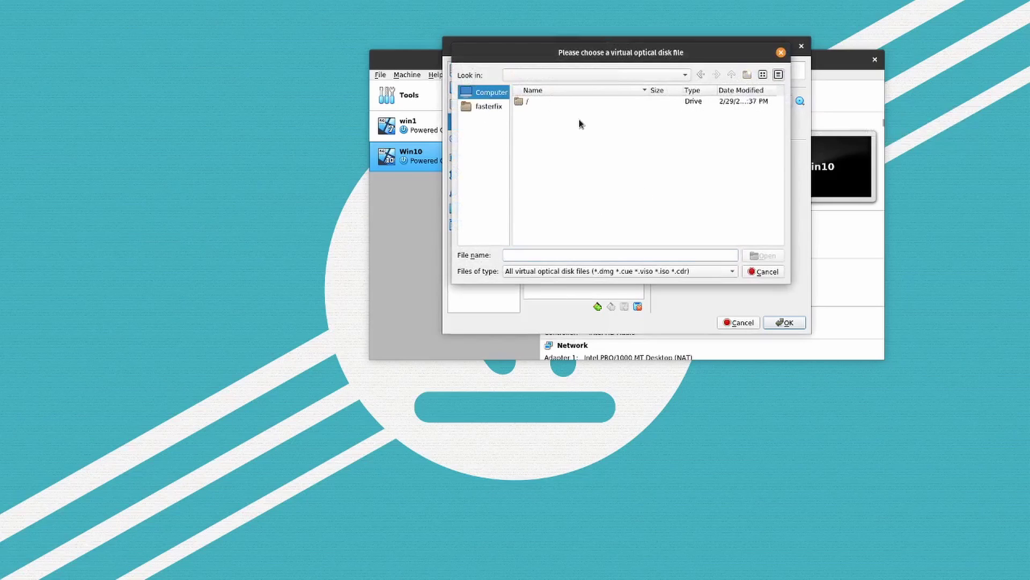
left_click(490, 109)
double_click(544, 121)
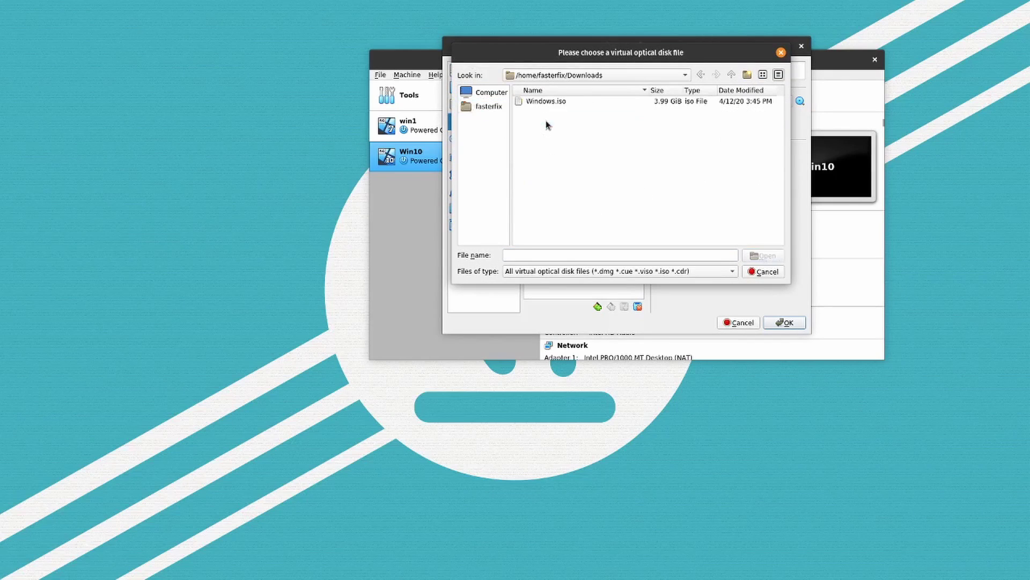
double_click(537, 102)
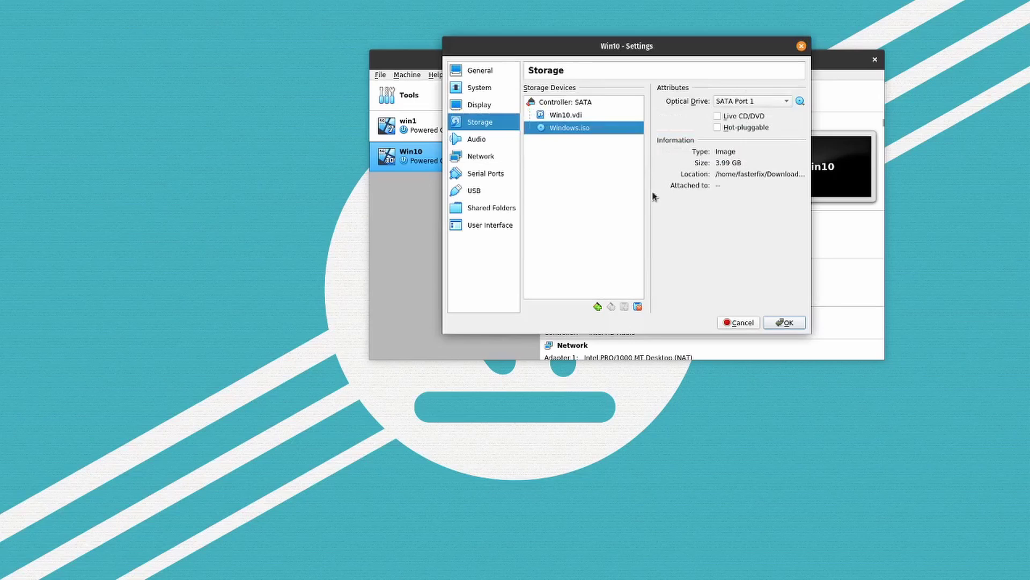
left_click(784, 323)
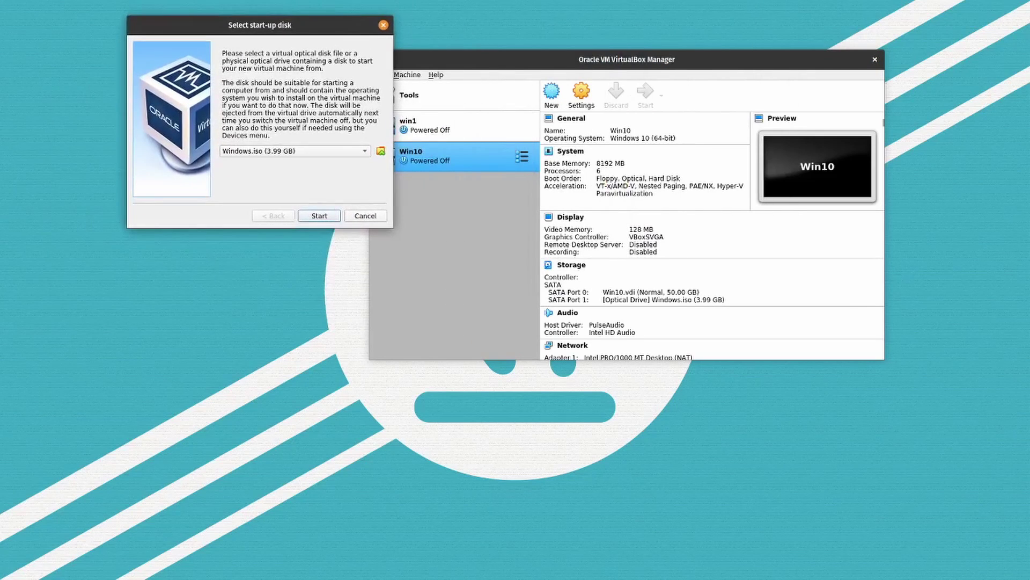
Step: Start the Win10 machine with Windows.iso as the start-up disk and reposition its window on the desktop
left_click_drag(558, 145, 872, 145)
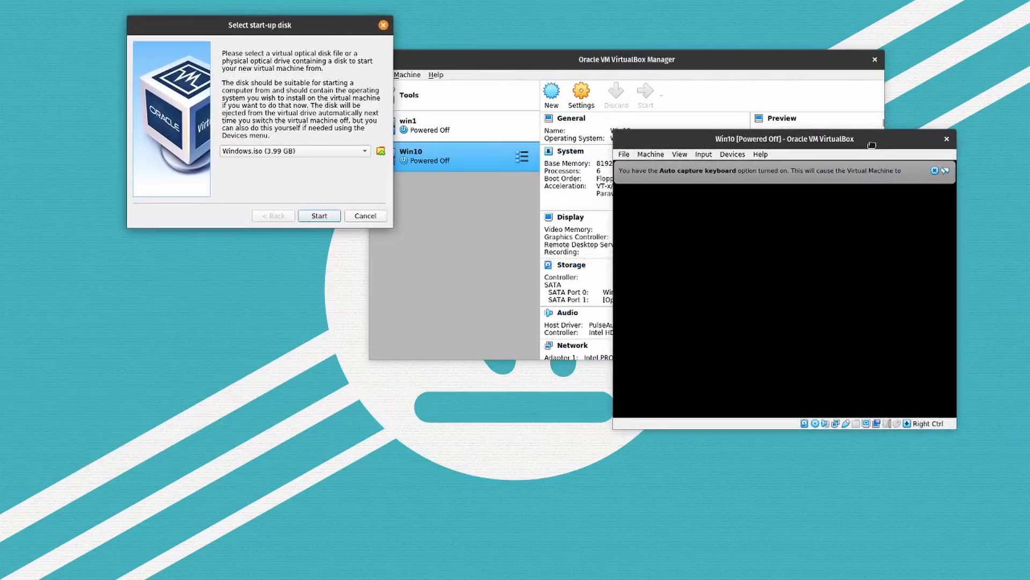
left_click(324, 220)
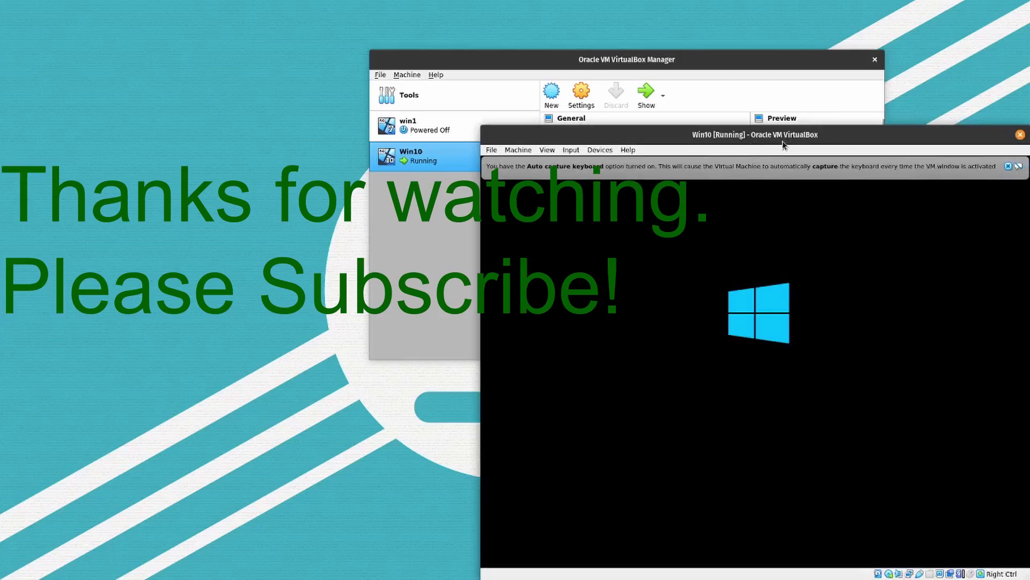
left_click_drag(783, 144, 419, 48)
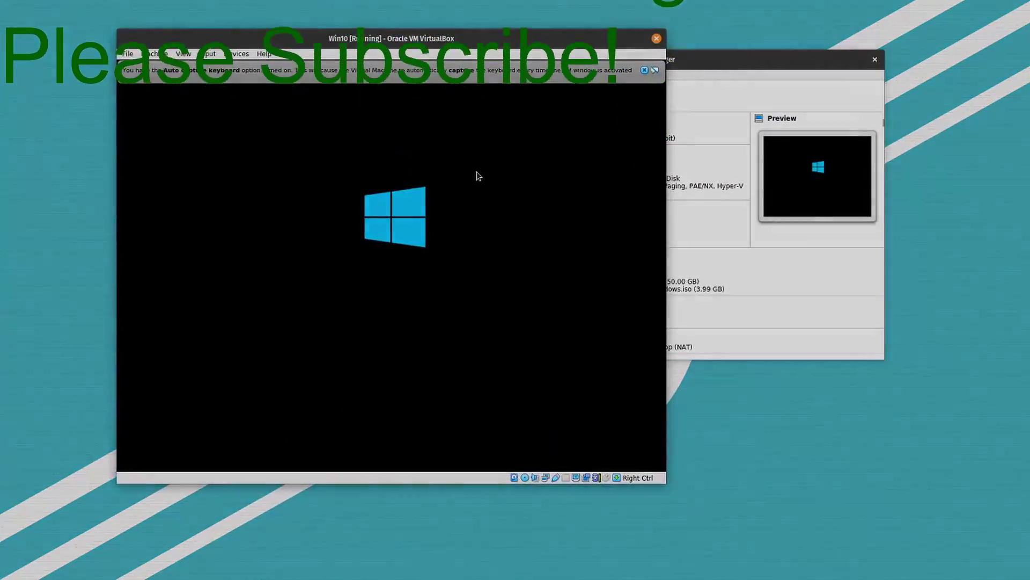